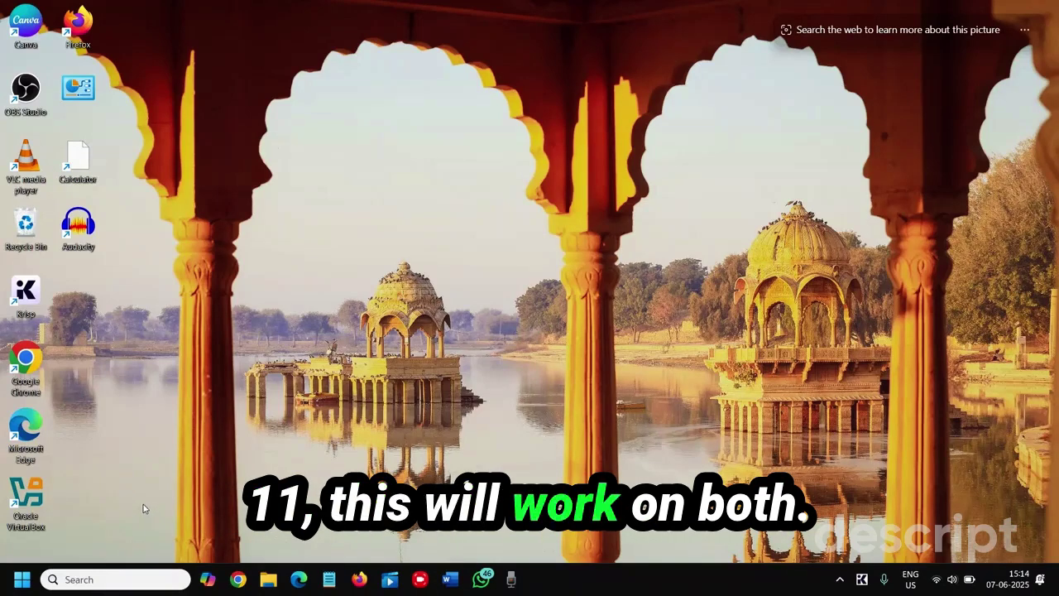
- Launch Settings from the Start button's right-click menu and go to the System page
{"action": "right_click", "coordinate": [22, 584]}
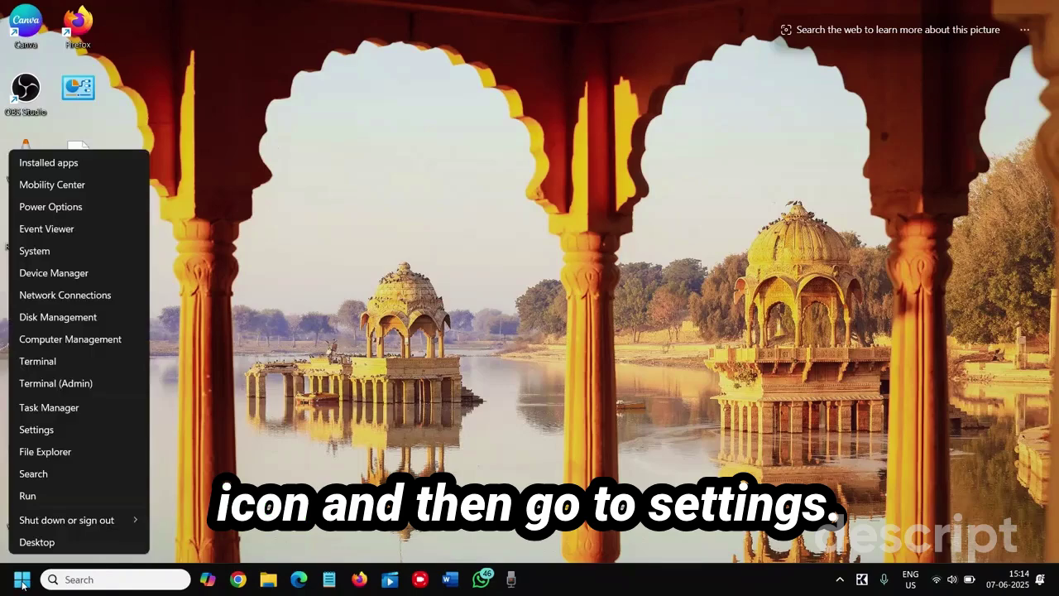
{"action": "left_click", "coordinate": [64, 429]}
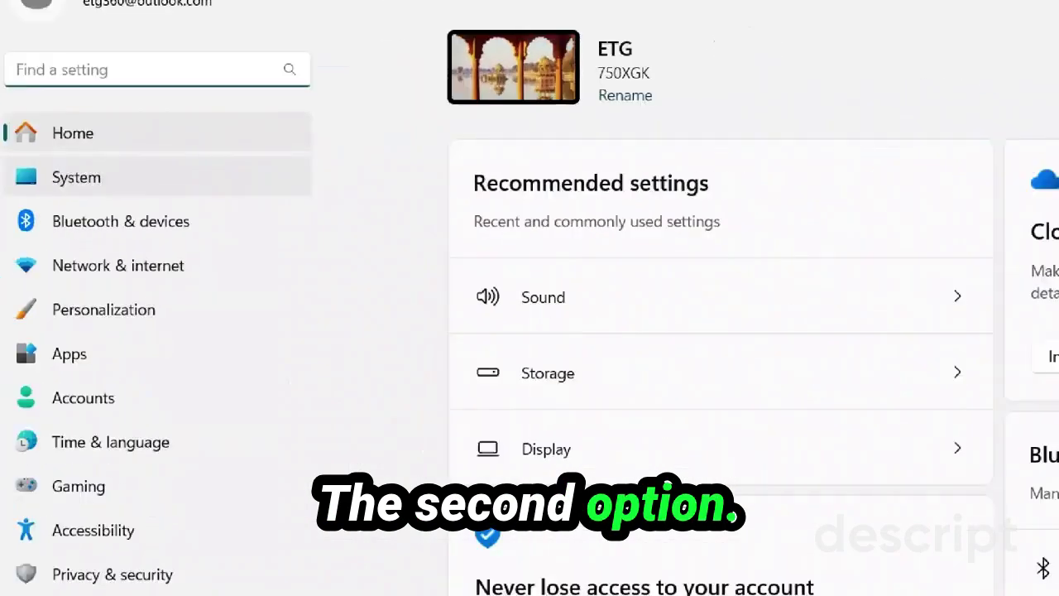
{"action": "left_click", "coordinate": [94, 184]}
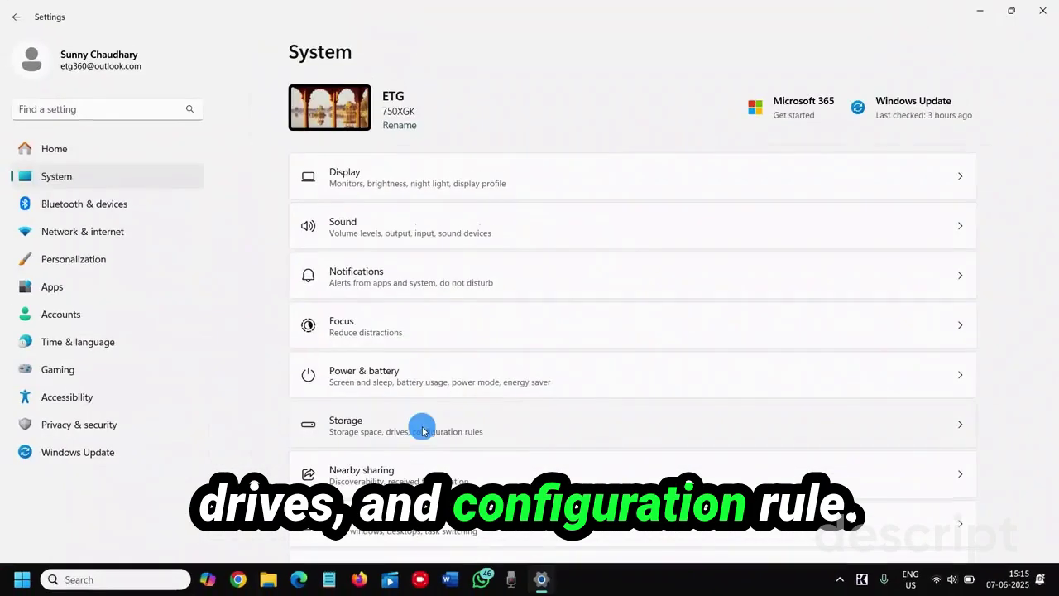
- Open Storage to view Local Disk (C:) usage and the Storage management options
{"action": "left_click", "coordinate": [422, 428]}
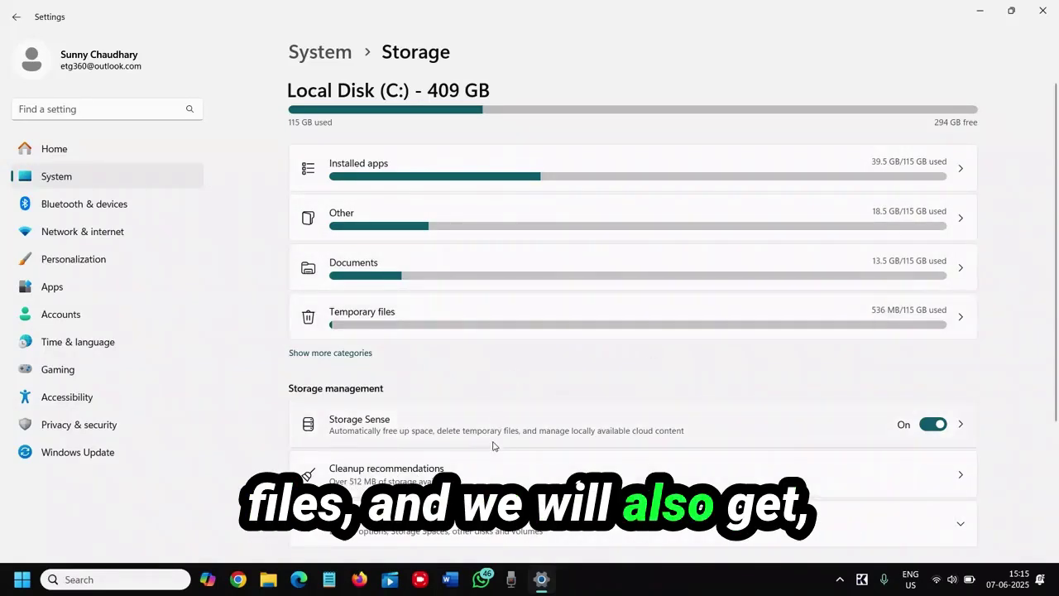
{"action": "scroll", "coordinate": [500, 447], "scroll_direction": "down", "scroll_amount": 2}
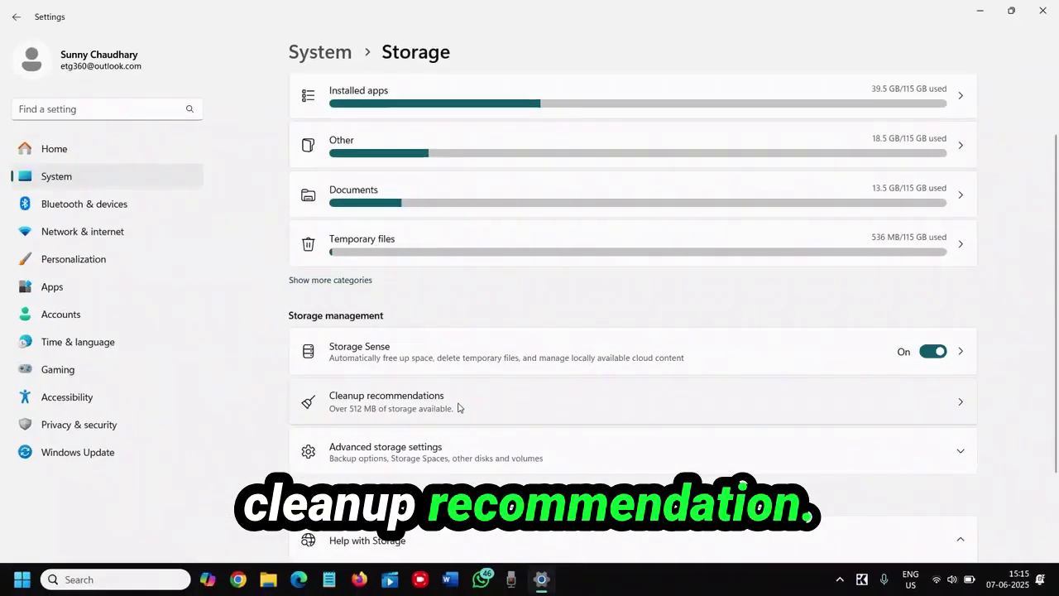
- In Cleanup recommendations, collapse Large or unused files and expand Temporary files
{"action": "left_click", "coordinate": [937, 405]}
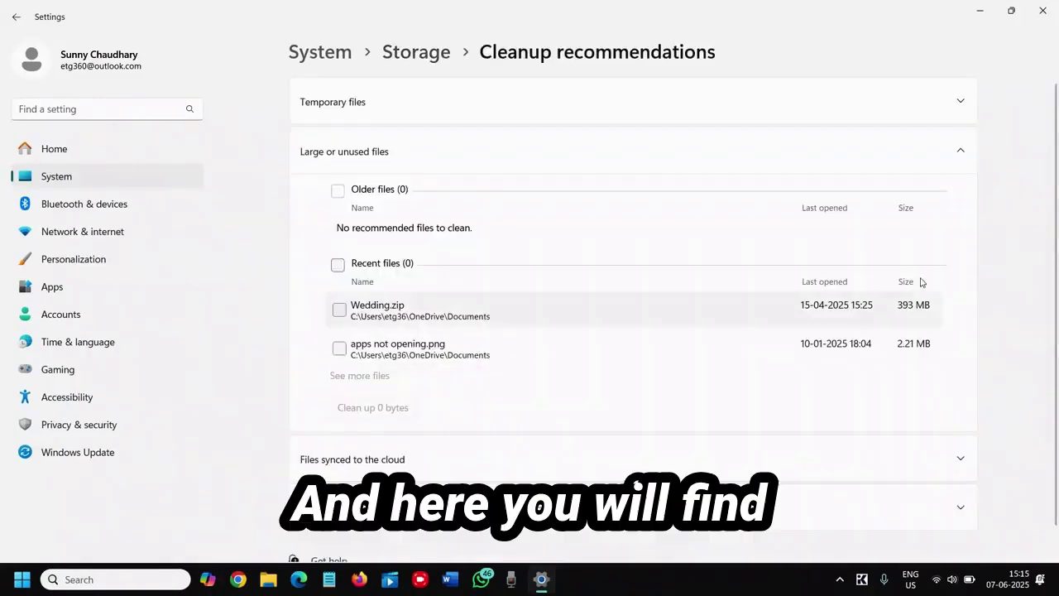
{"action": "left_click", "coordinate": [947, 152]}
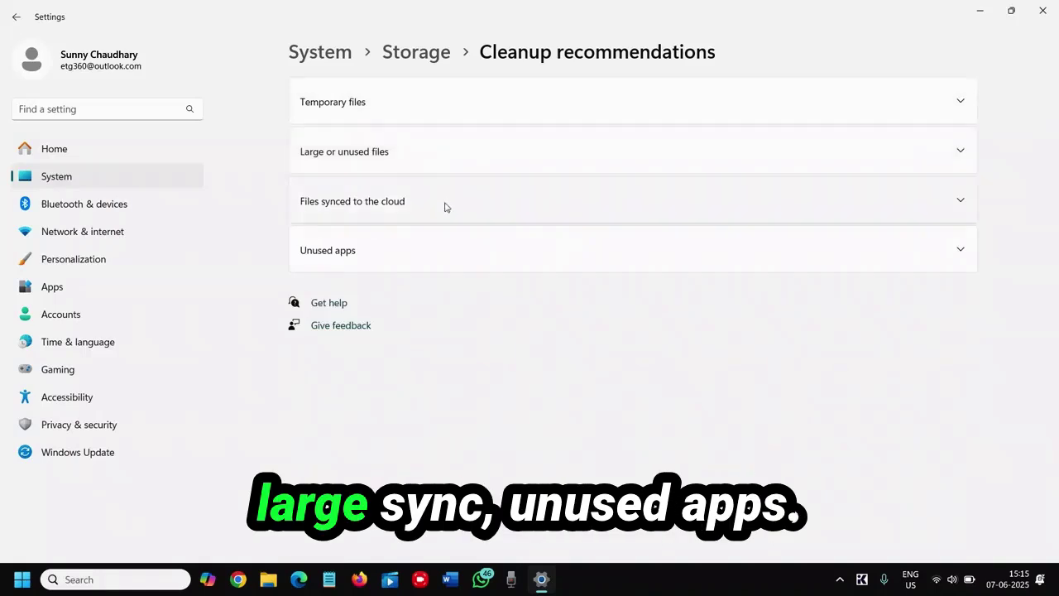
{"action": "left_click", "coordinate": [458, 112]}
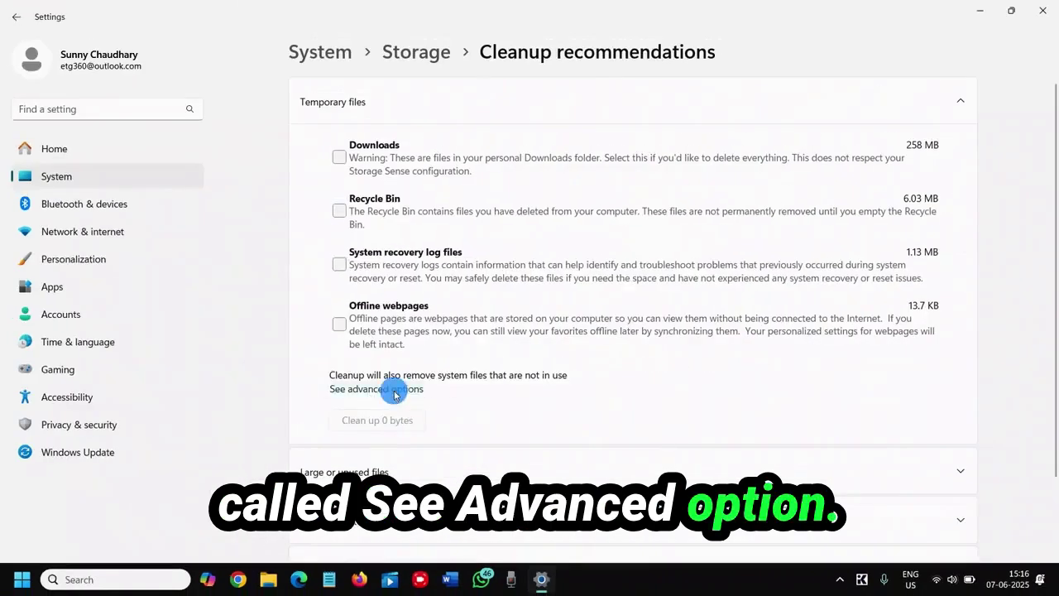
- Review the full Temporary files list under advanced options, showing 1.09 GB selected
{"action": "left_click", "coordinate": [395, 391]}
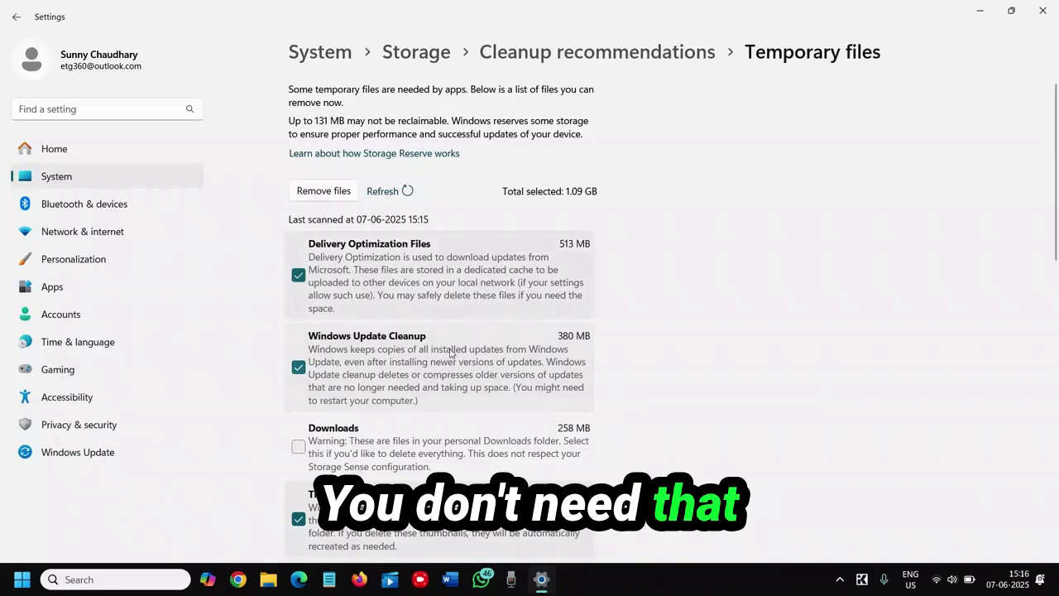
{"action": "scroll", "coordinate": [451, 353], "scroll_direction": "down", "scroll_amount": 1}
{"action": "scroll", "coordinate": [451, 353], "scroll_direction": "down", "scroll_amount": 1}
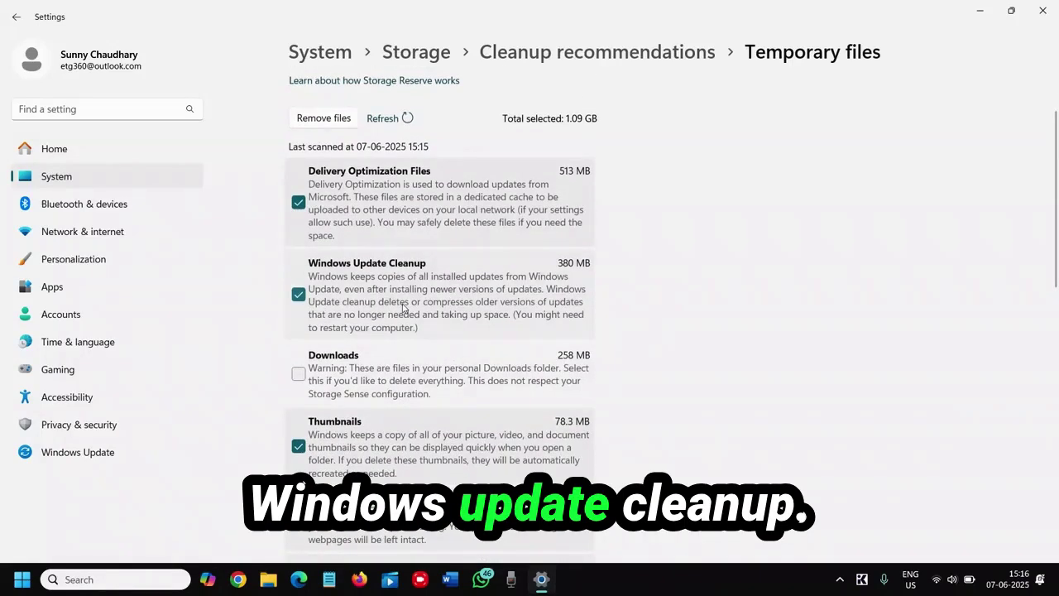
{"action": "scroll", "coordinate": [403, 308], "scroll_direction": "down", "scroll_amount": 1}
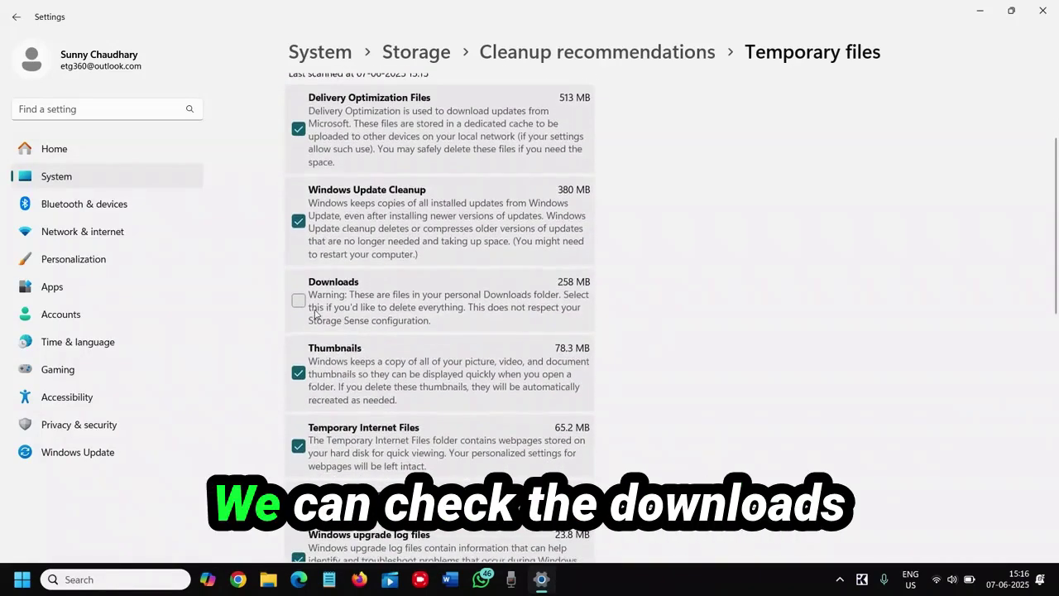
{"action": "scroll", "coordinate": [464, 319], "scroll_direction": "down", "scroll_amount": 1}
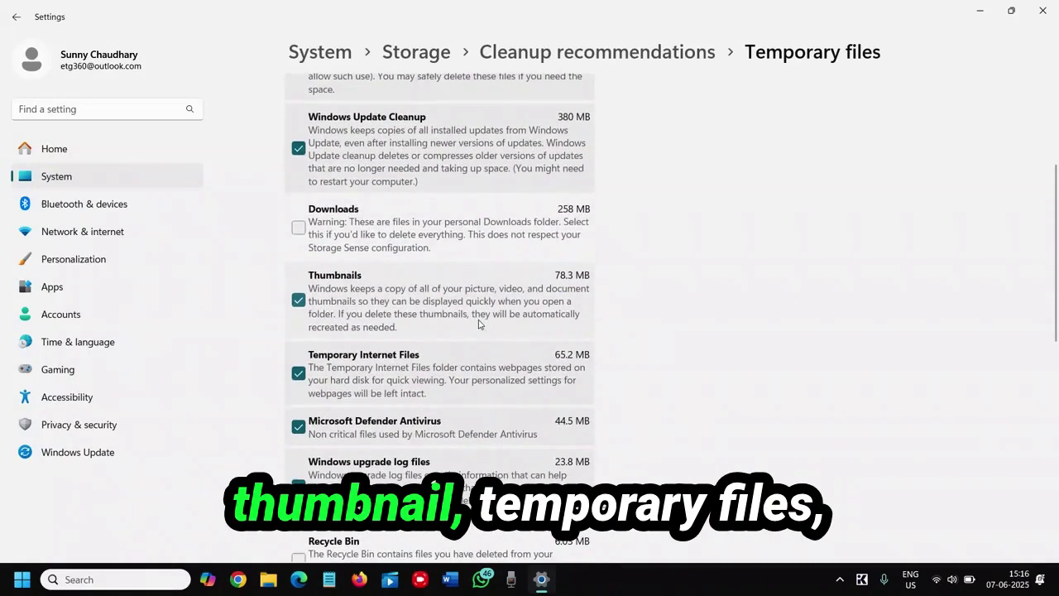
{"action": "scroll", "coordinate": [403, 371], "scroll_direction": "down", "scroll_amount": 2}
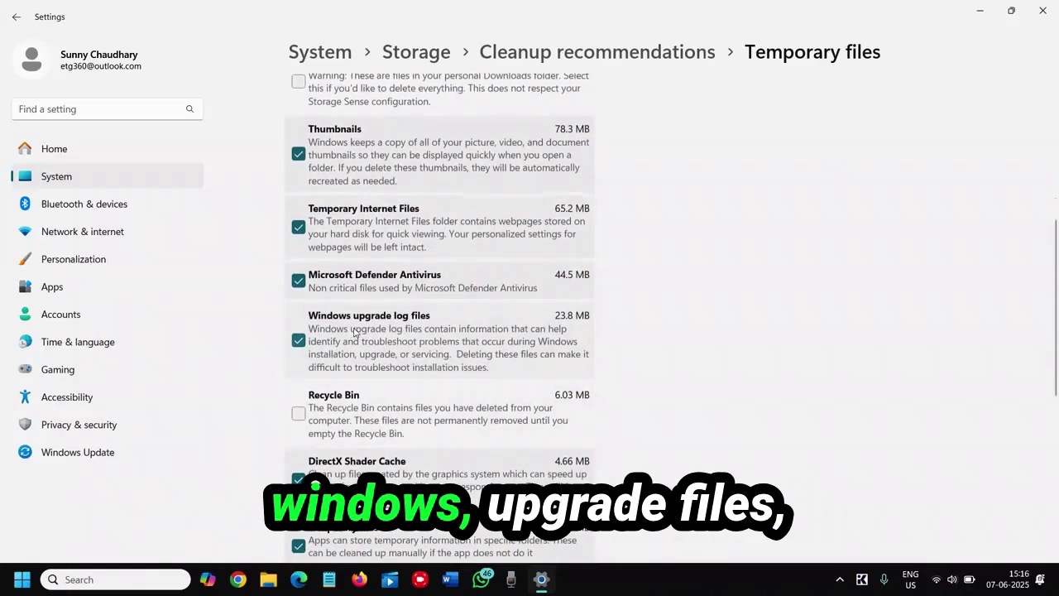
{"action": "scroll", "coordinate": [460, 333], "scroll_direction": "down", "scroll_amount": 1}
{"action": "scroll", "coordinate": [364, 339], "scroll_direction": "down", "scroll_amount": 1}
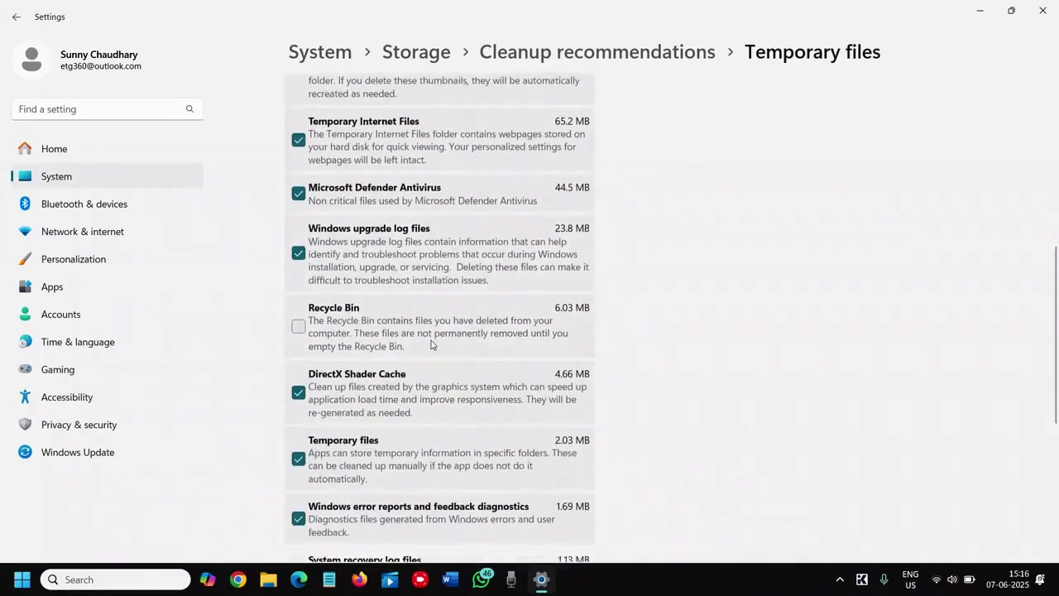
{"action": "scroll", "coordinate": [364, 381], "scroll_direction": "down", "scroll_amount": 2}
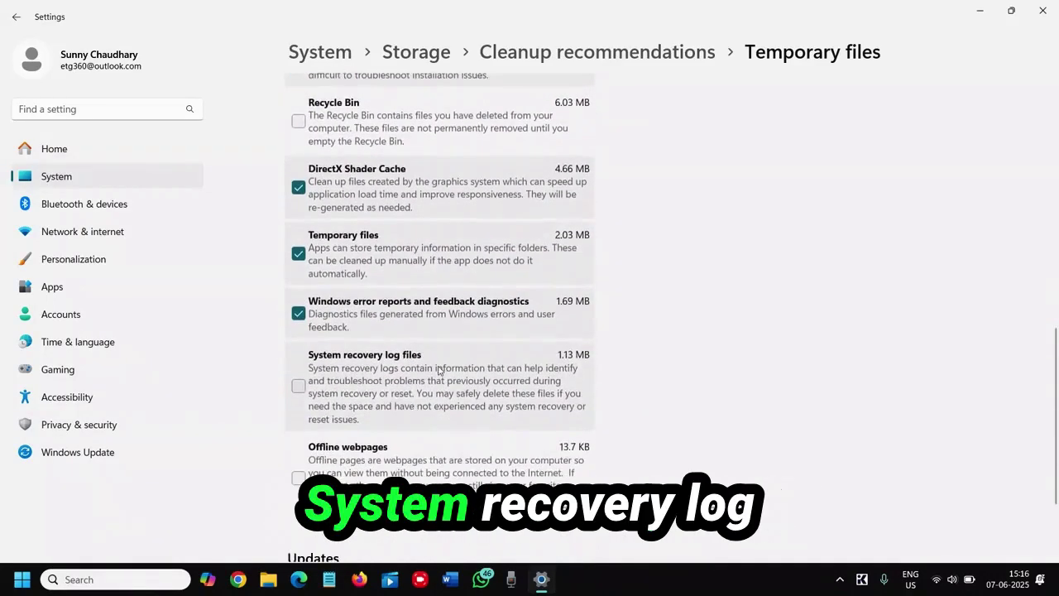
{"action": "scroll", "coordinate": [427, 380], "scroll_direction": "down", "scroll_amount": 2}
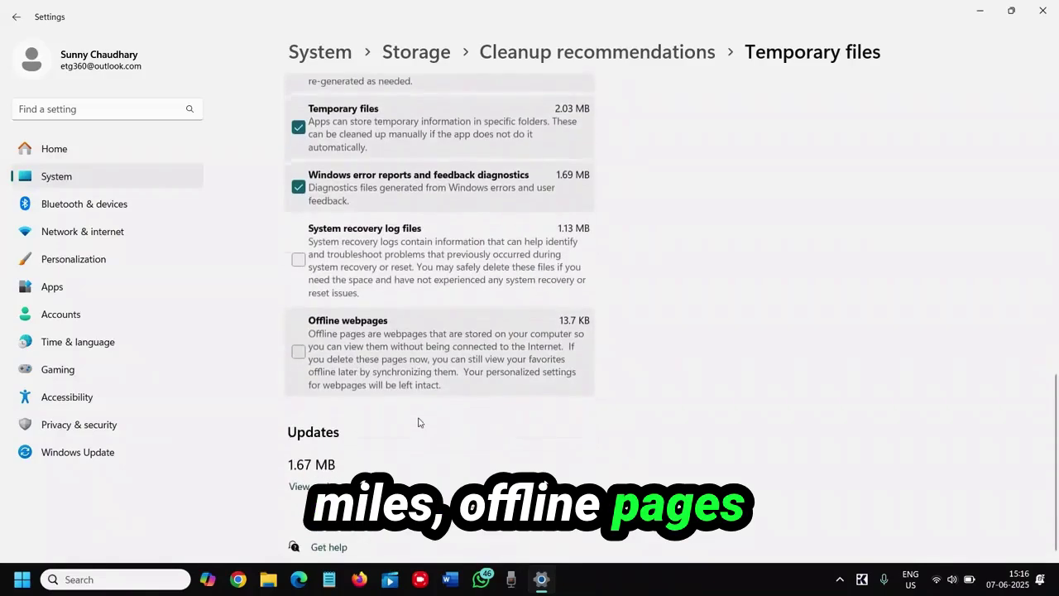
{"action": "scroll", "coordinate": [377, 420], "scroll_direction": "up", "scroll_amount": 3}
{"action": "scroll", "coordinate": [463, 364], "scroll_direction": "up", "scroll_amount": 2}
{"action": "scroll", "coordinate": [577, 287], "scroll_direction": "up", "scroll_amount": 3}
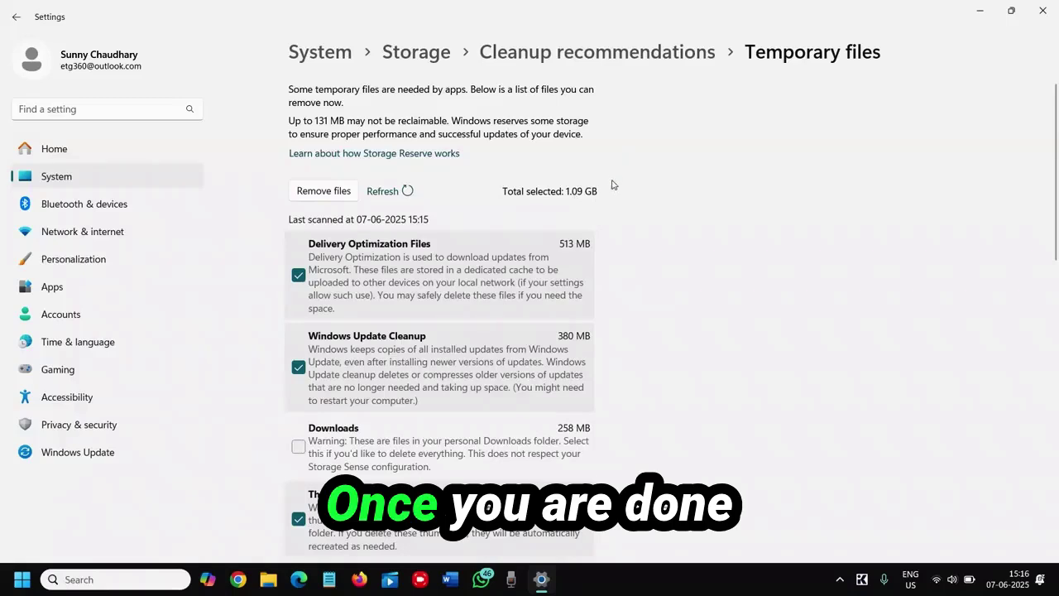
- Return to Cleanup recommendations and review Wedding.zip and apps not opening.png under Large or unused files
{"action": "left_click", "coordinate": [624, 53]}
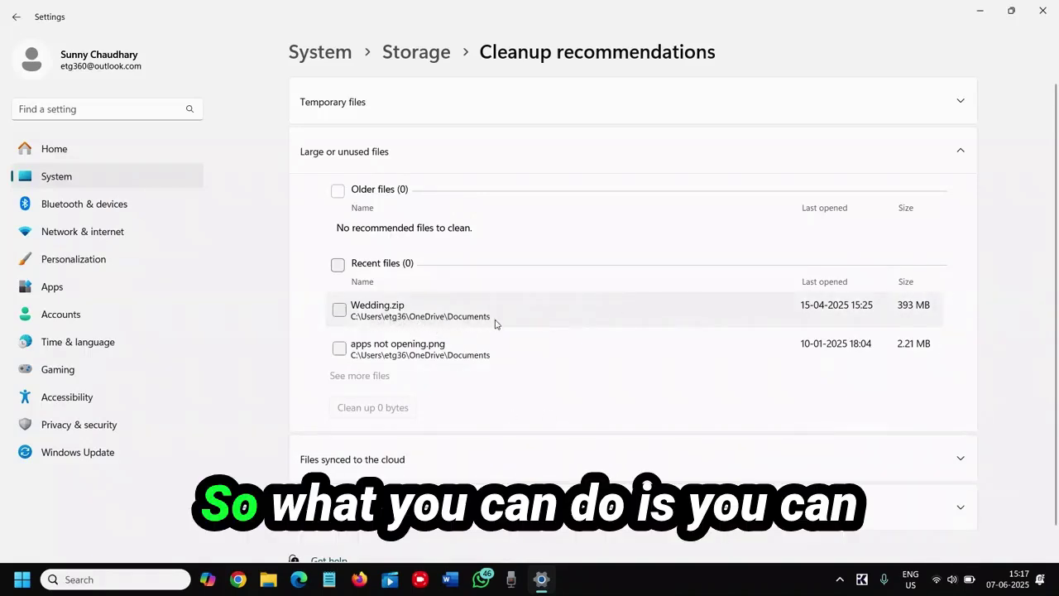
{"action": "left_click", "coordinate": [434, 321]}
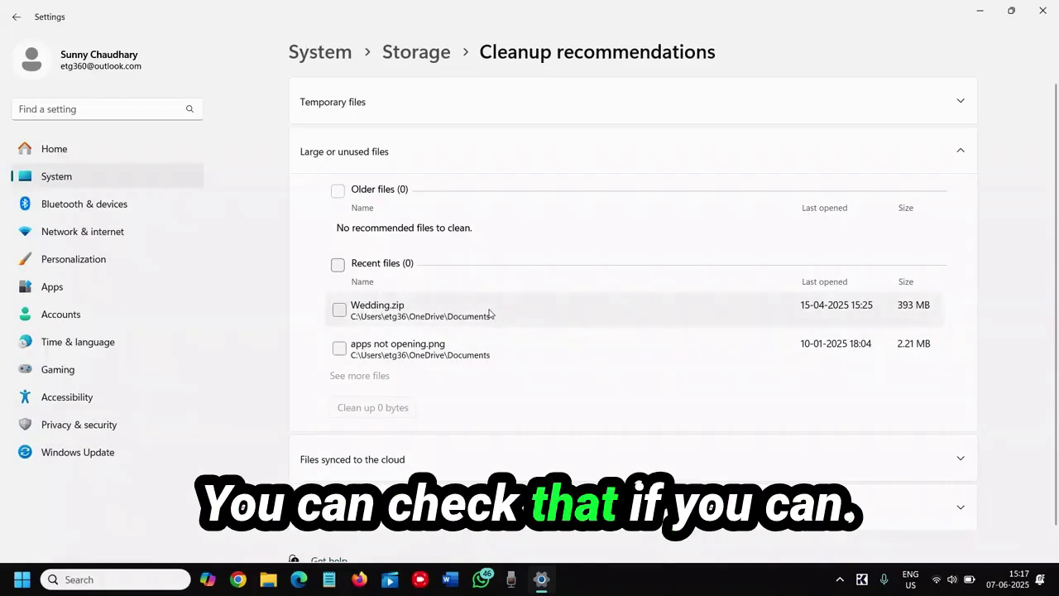
- Permanently delete apps not opening.png with Clean up 2.21 MB, leaving Wedding.zip unselected
{"action": "left_click", "coordinate": [338, 313]}
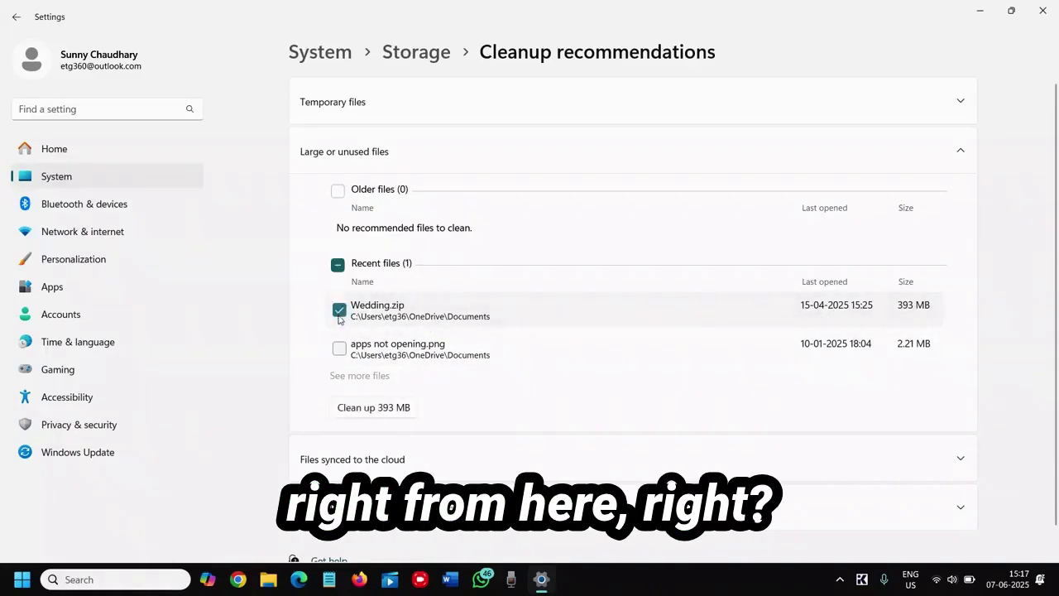
{"action": "left_click", "coordinate": [339, 311]}
{"action": "left_click", "coordinate": [338, 348]}
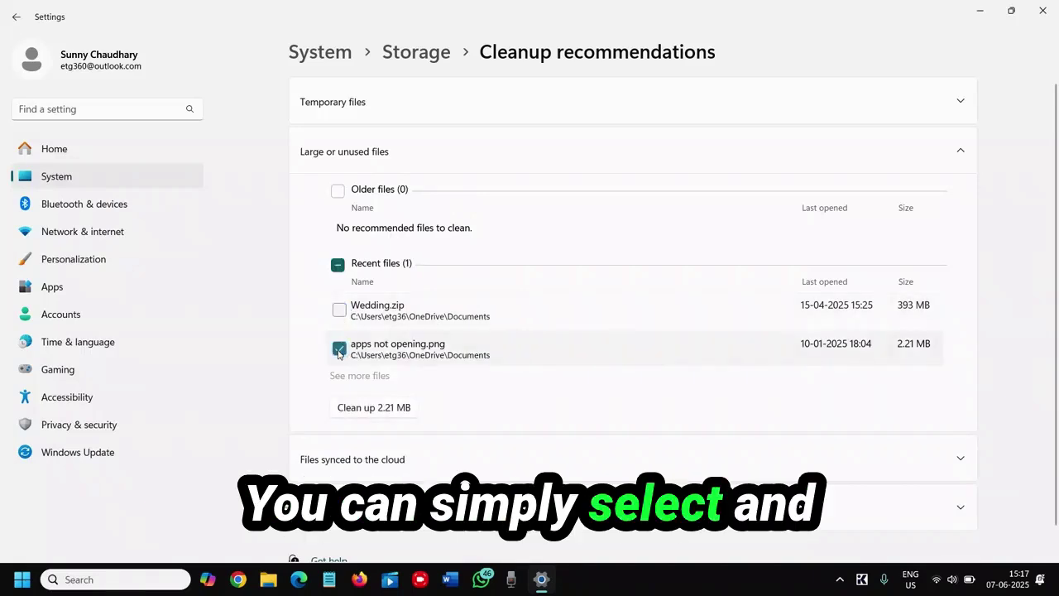
{"action": "left_click", "coordinate": [380, 408]}
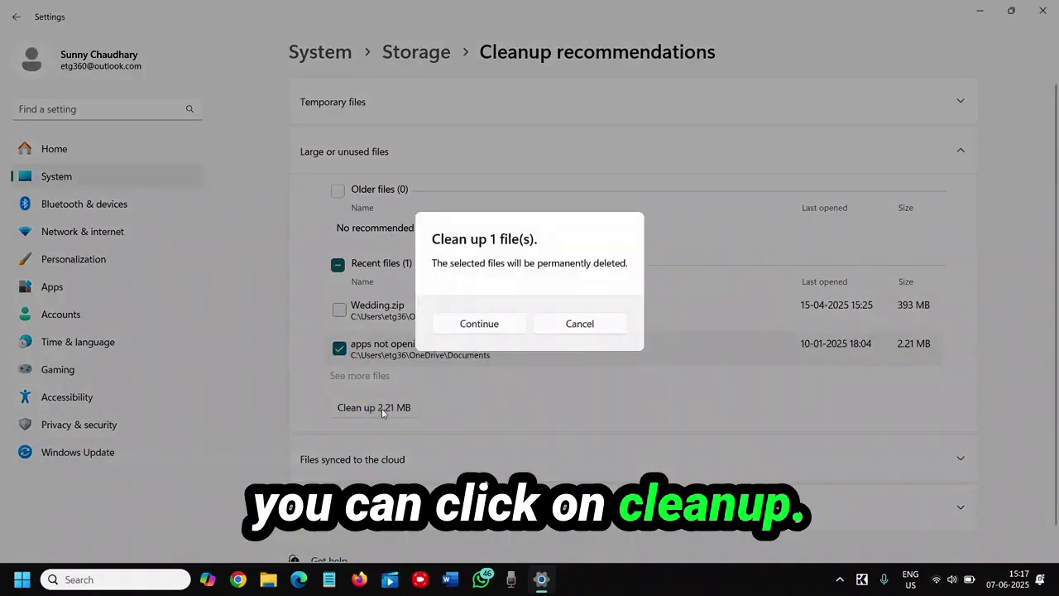
{"action": "left_click", "coordinate": [486, 329]}
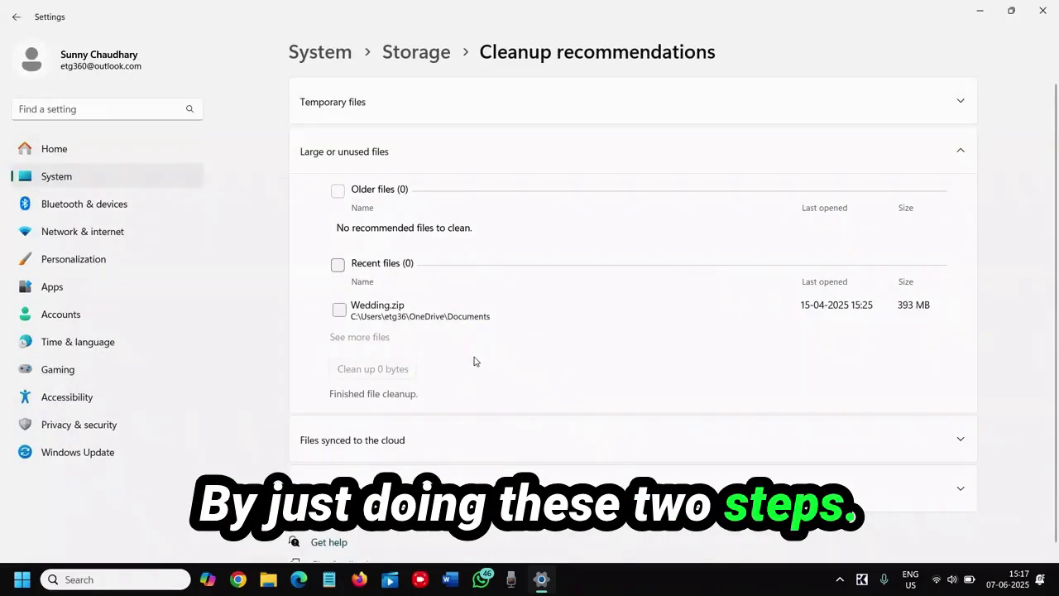
- Minimize the Settings window to reveal the desktop
{"action": "left_click", "coordinate": [460, 111]}
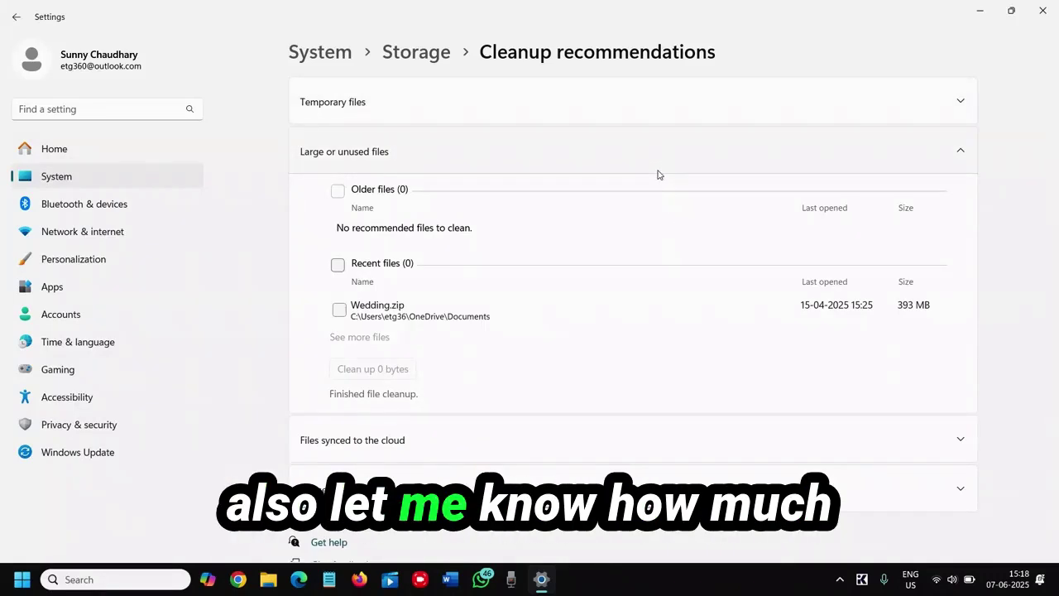
{"action": "left_click", "coordinate": [982, 13]}
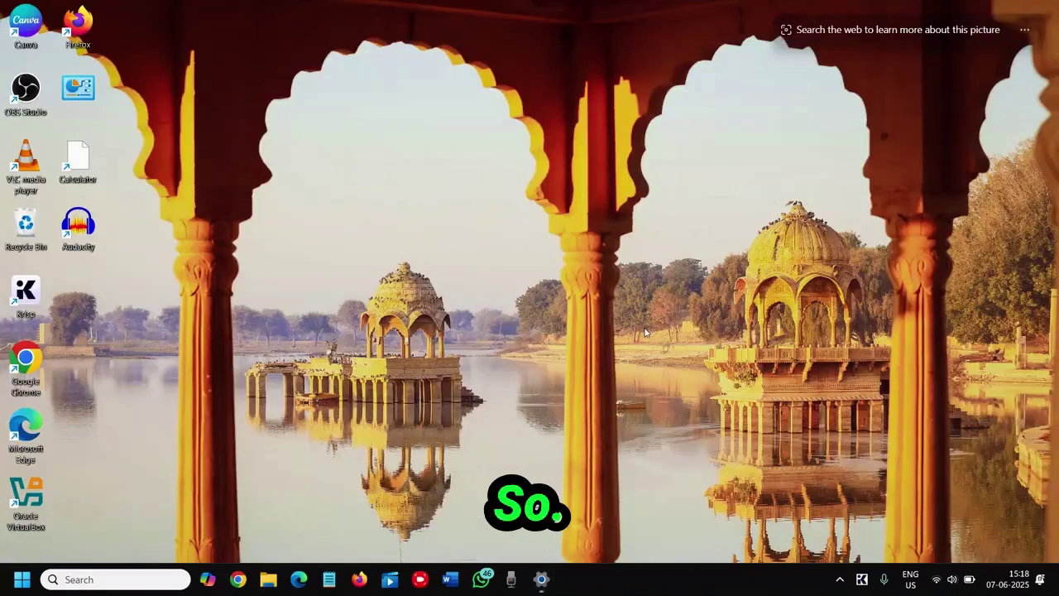